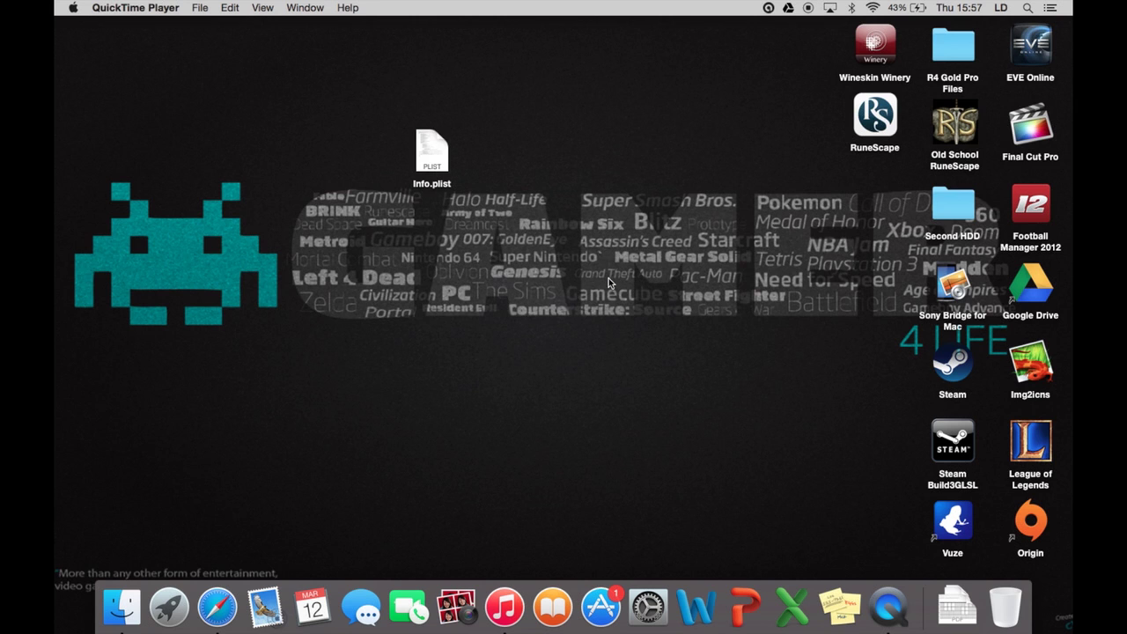
- Move the RuneScape app to the middle of the desktop, launch the regular client, then quit it
left_click_drag(880, 125, 649, 115)
double_click(665, 110)
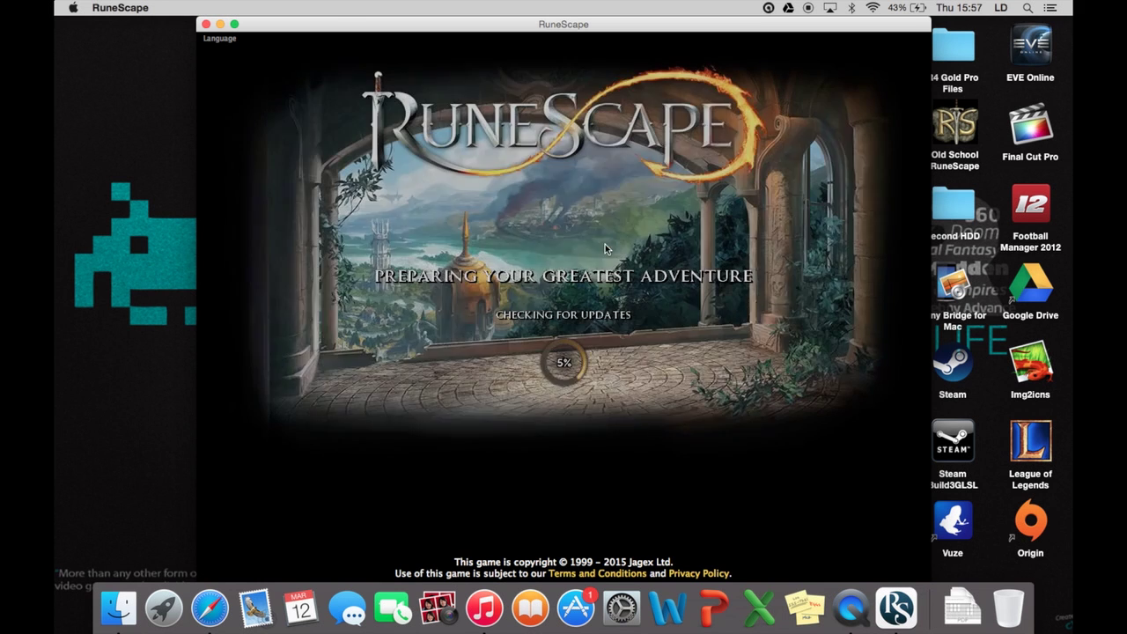
left_click(205, 24)
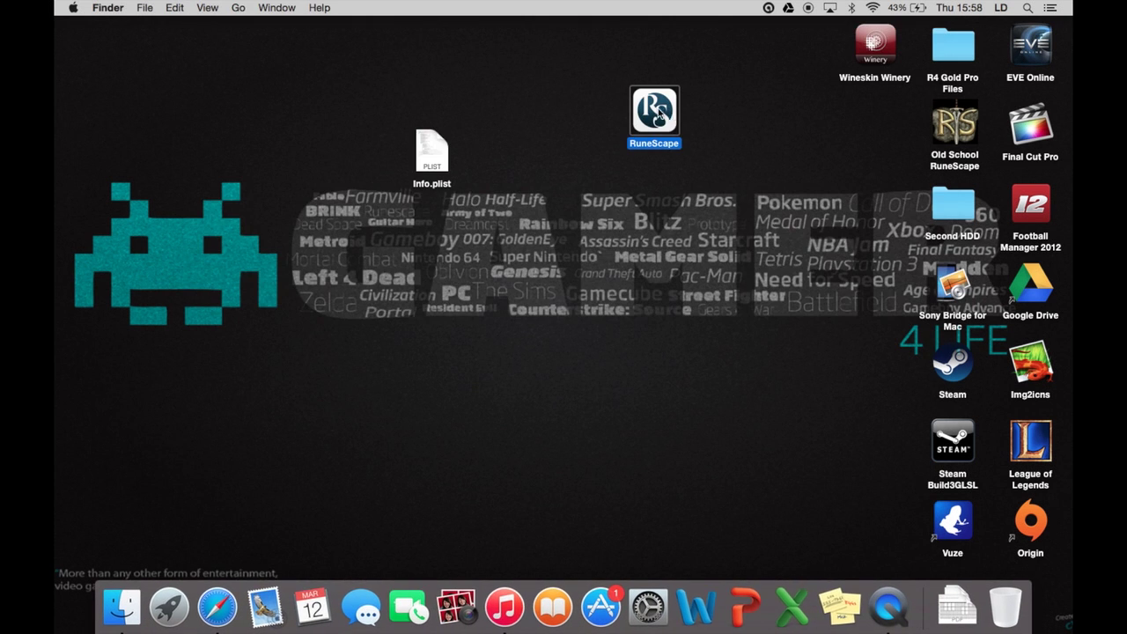
- Arrange Info.plist, RuneScape and Old School RuneScape in one row across the upper desktop
left_click_drag(639, 109, 647, 195)
left_click(735, 216)
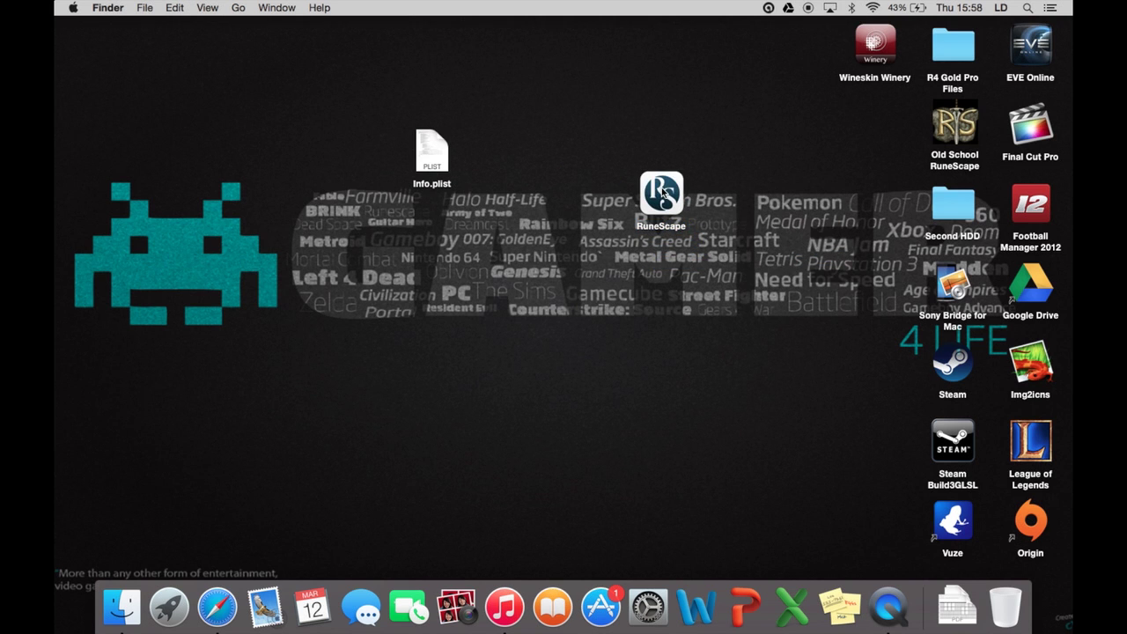
left_click_drag(948, 135, 791, 173)
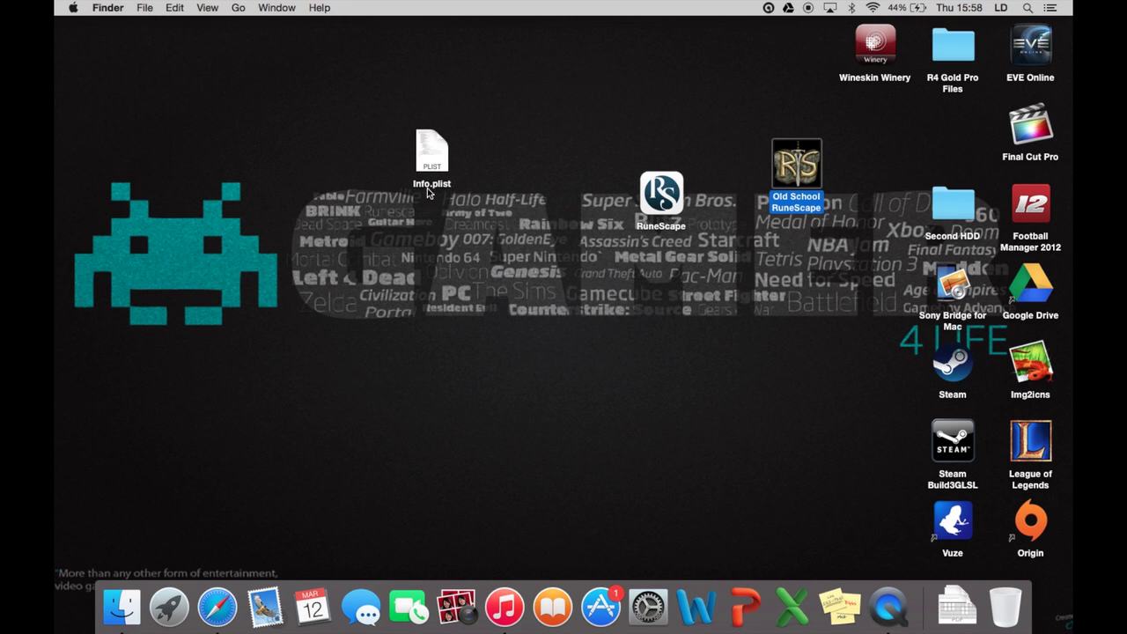
left_click_drag(666, 196, 636, 163)
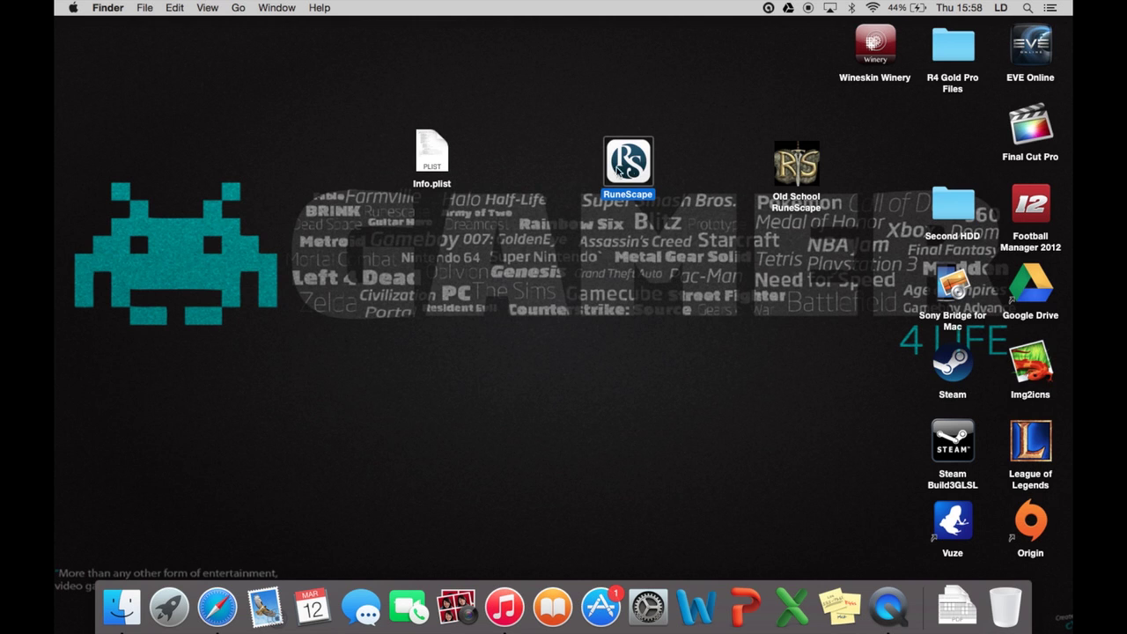
left_click(549, 220)
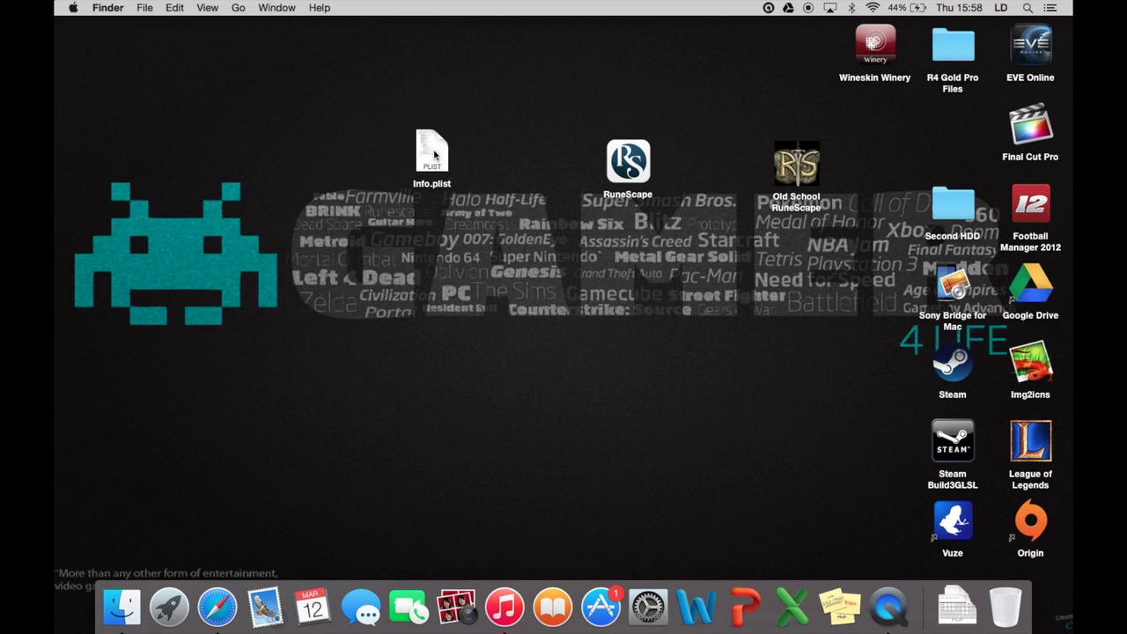
left_click_drag(430, 158, 407, 141)
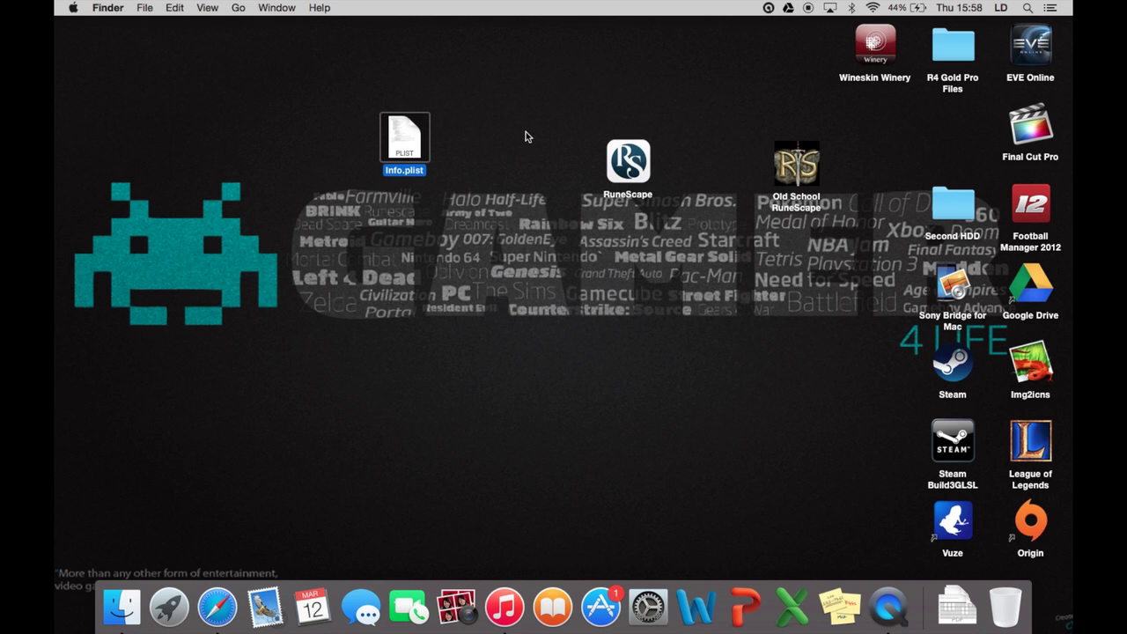
- Open the Contents folder inside the RuneScape app package via Show Package Contents
left_click_drag(633, 157, 595, 132)
right_click(595, 132)
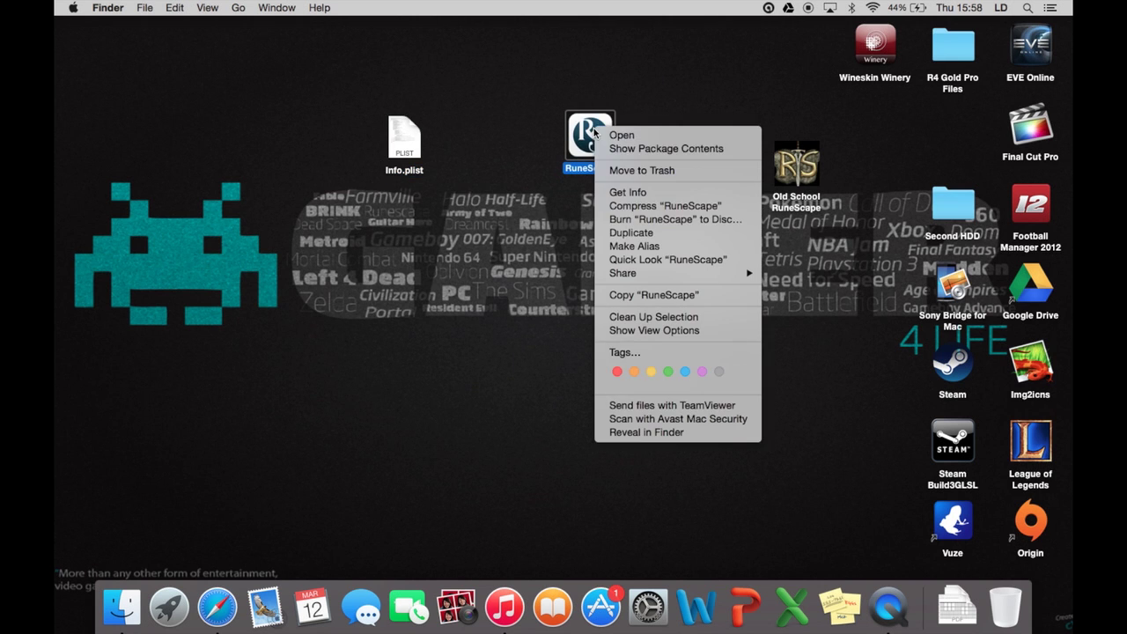
left_click(625, 149)
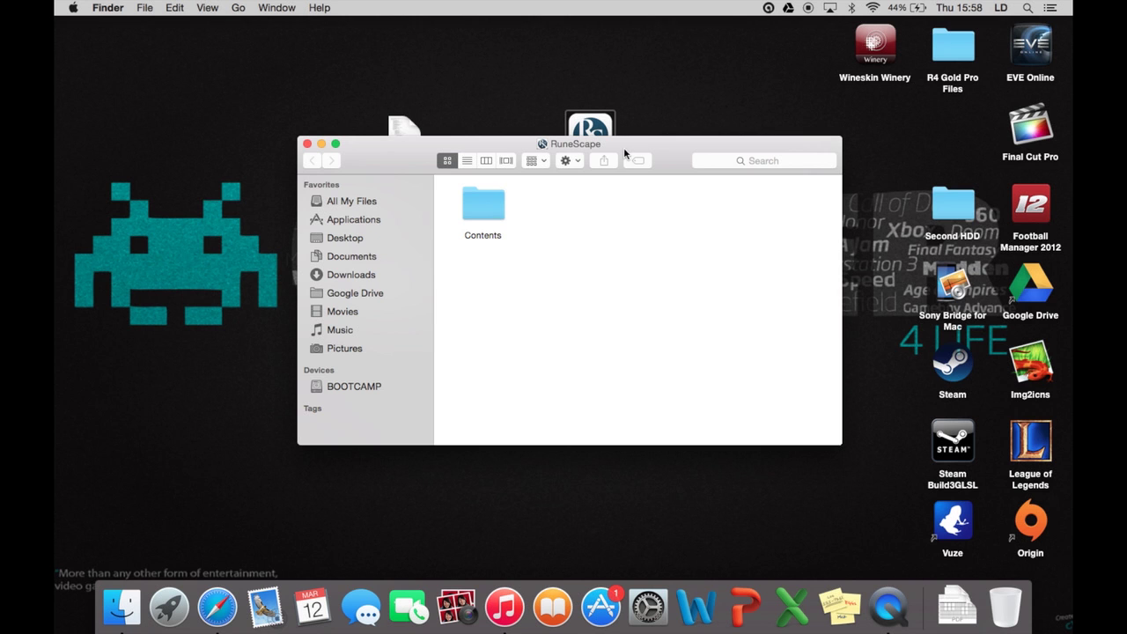
left_click(487, 209)
double_click(486, 209)
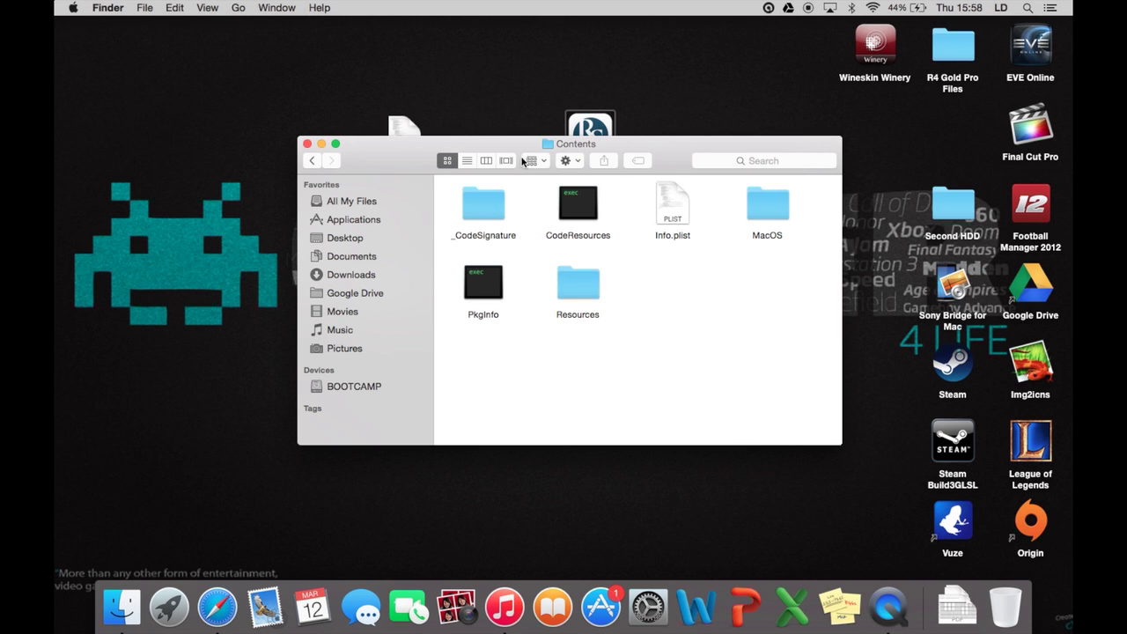
- Drop the desktop Info.plist into Contents, replacing the old copy, then close the window
left_click_drag(501, 143, 487, 231)
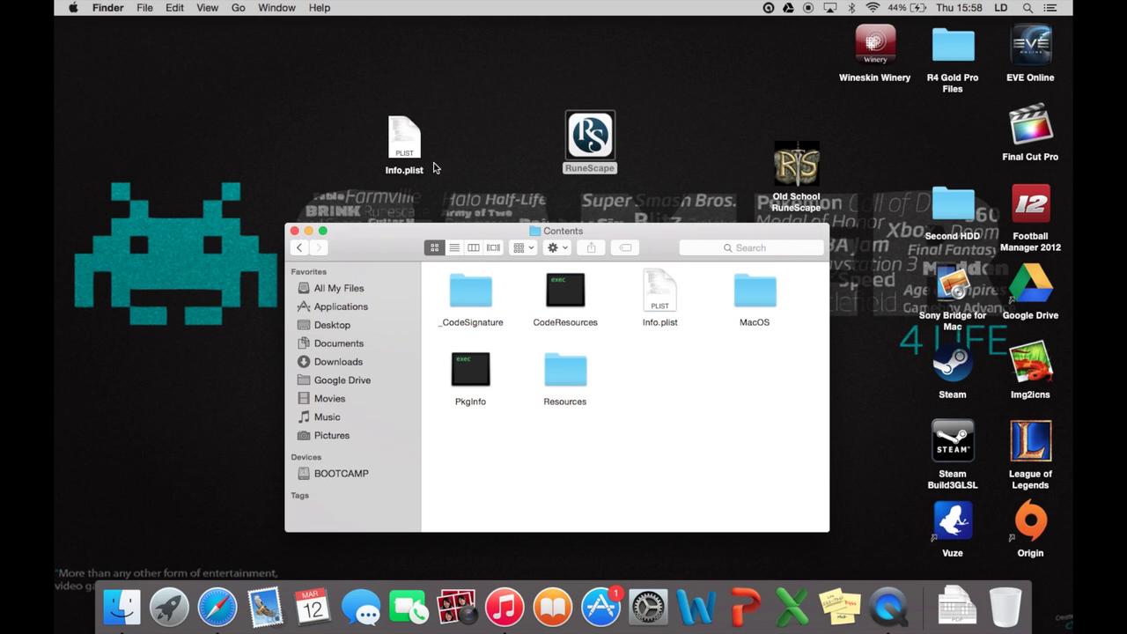
left_click_drag(401, 136, 692, 394)
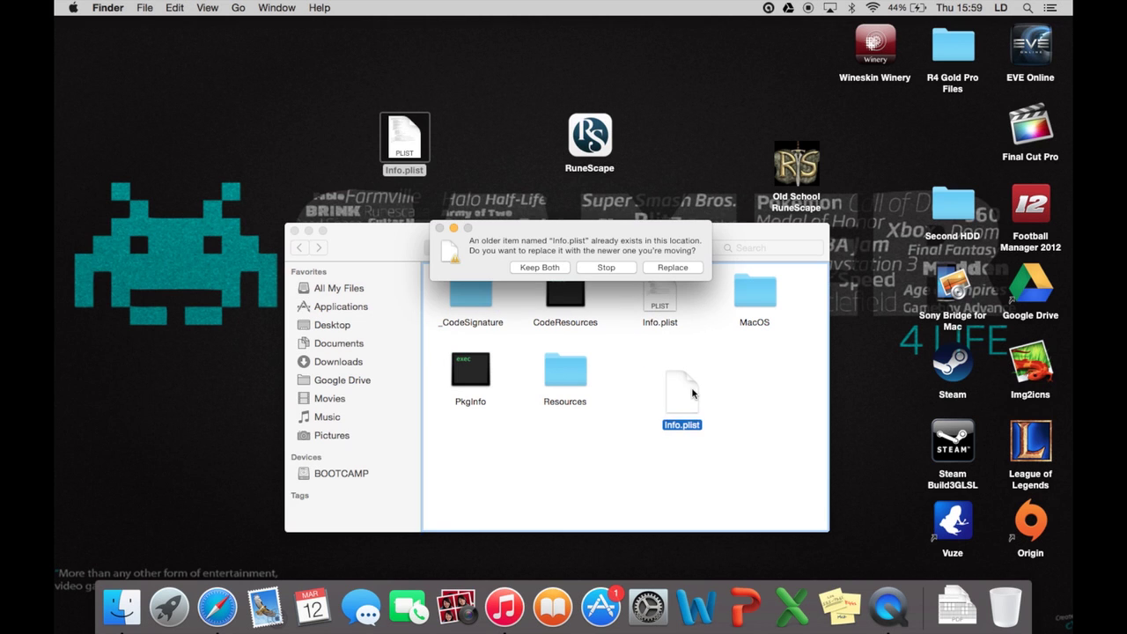
left_click(662, 269)
left_click_drag(676, 407, 665, 314)
left_click_drag(630, 249, 651, 246)
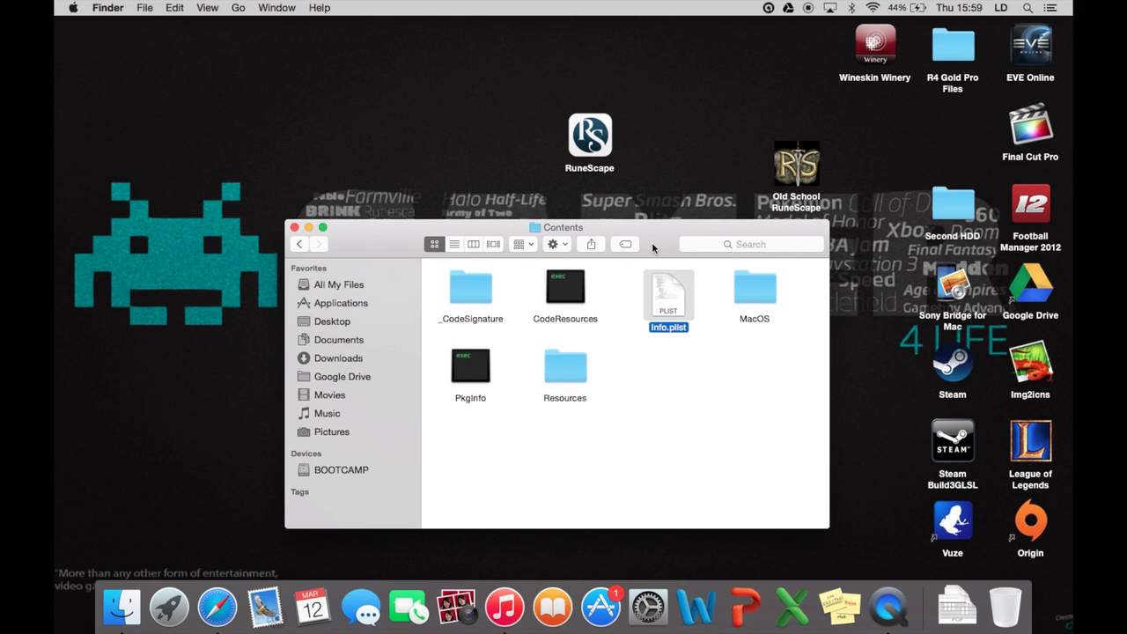
left_click(294, 227)
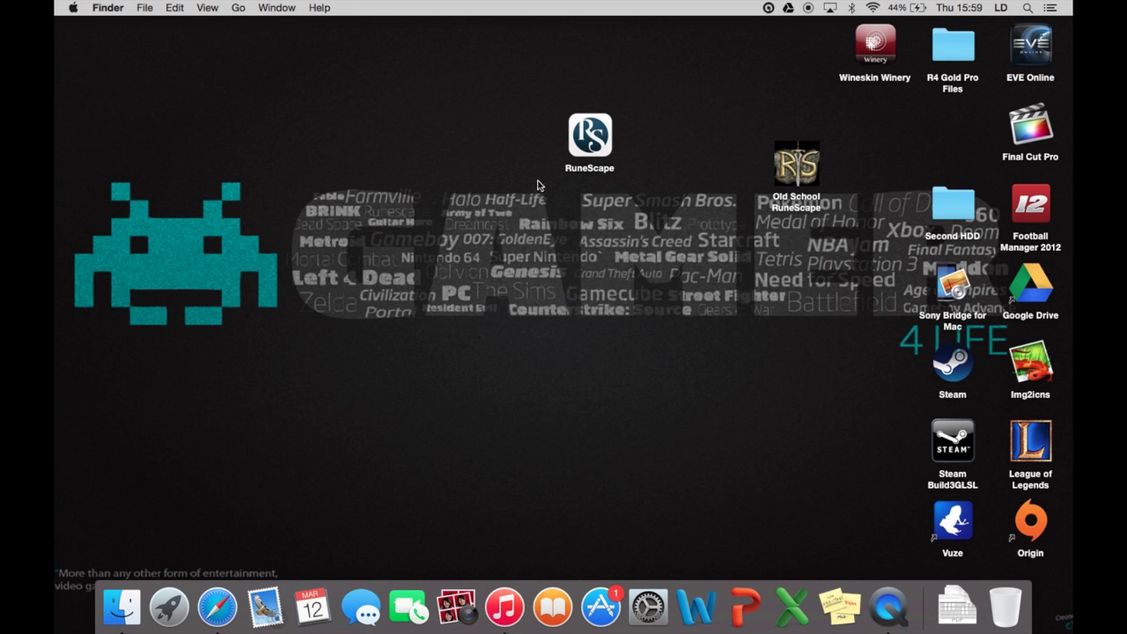
- Launch the modified RuneScape app, confirm the Old School RuneScape welcome screen loads, then quit
left_click_drag(587, 132, 522, 156)
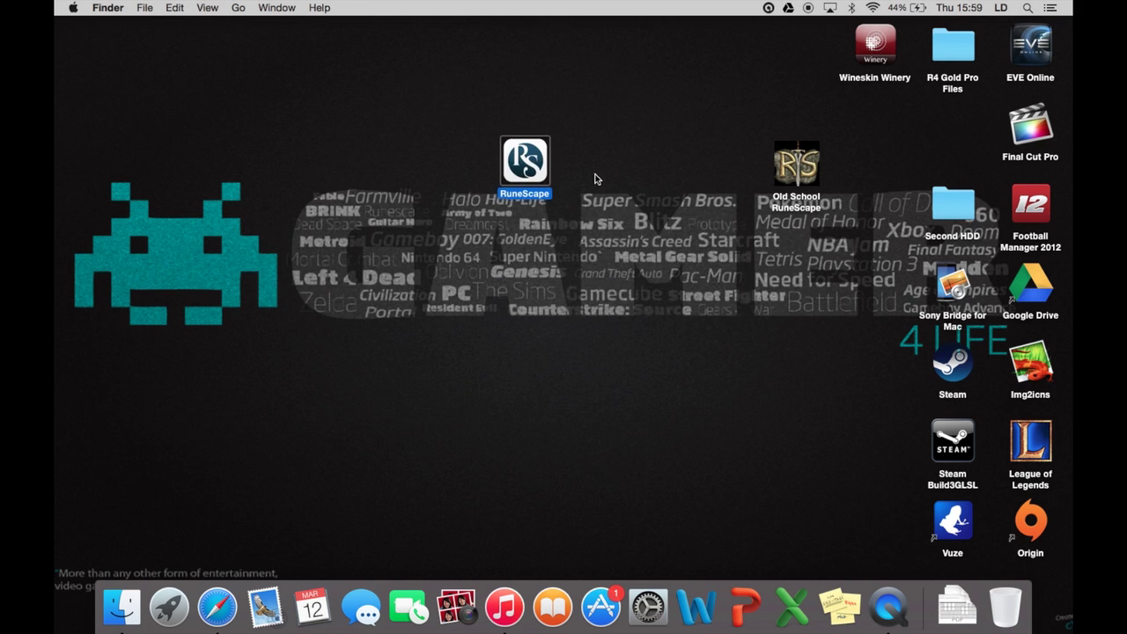
left_click(594, 179)
double_click(526, 158)
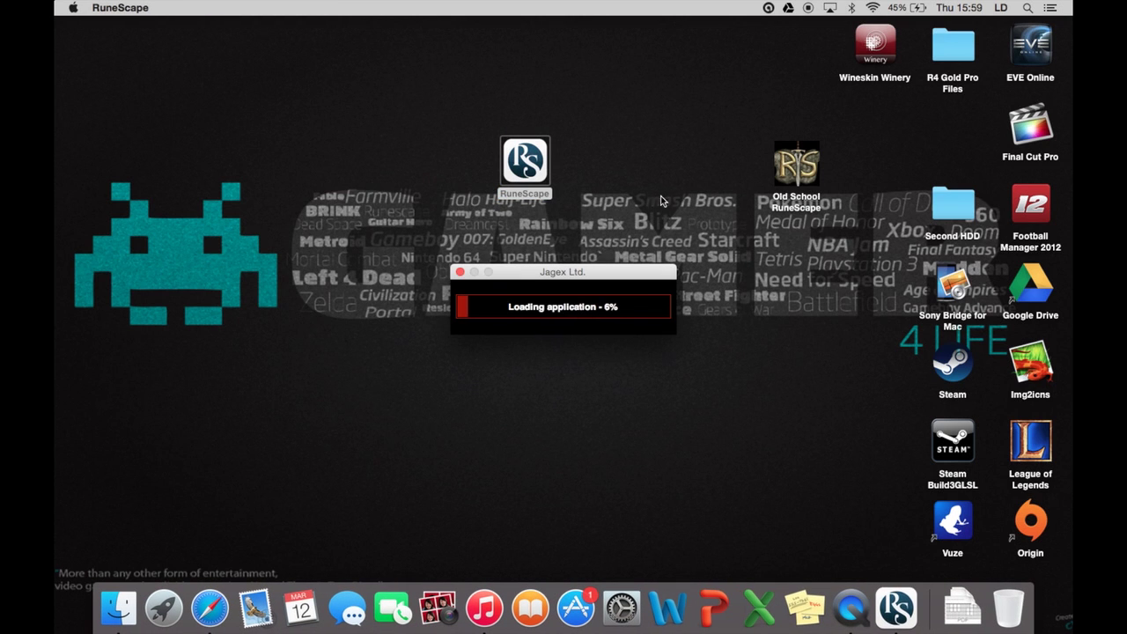
left_click_drag(605, 273, 603, 246)
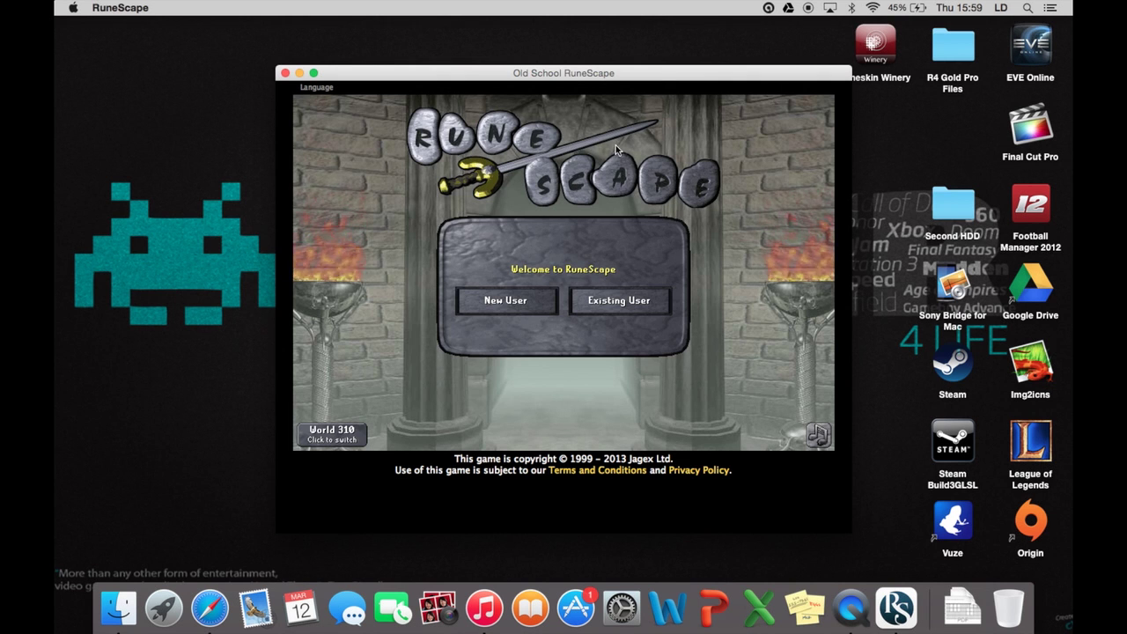
left_click(285, 74)
left_click(623, 198)
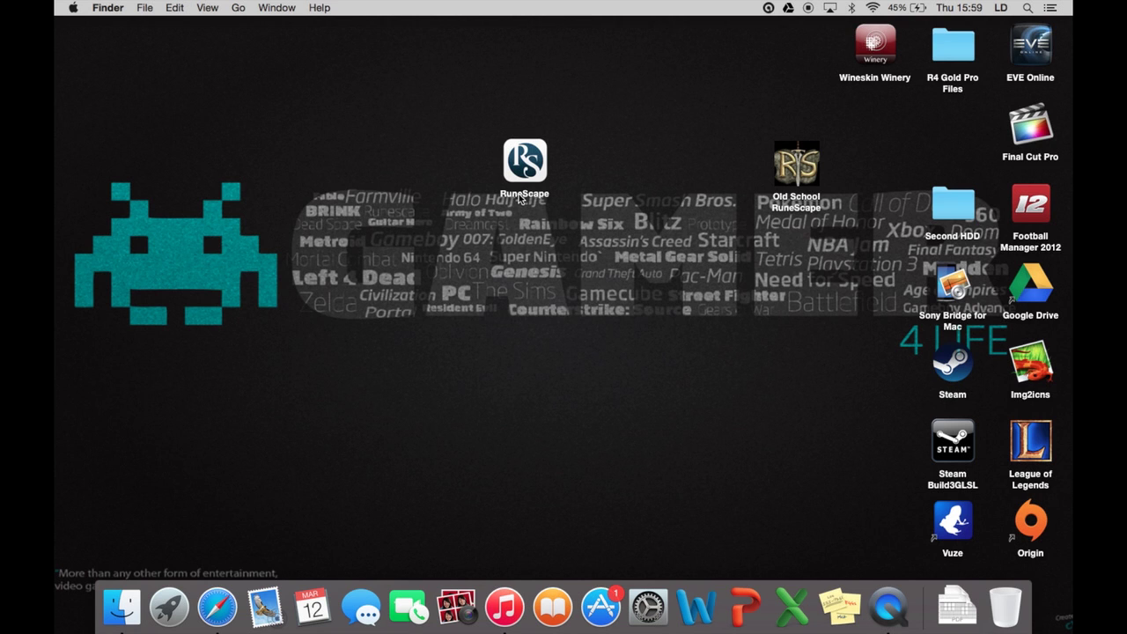
- Open Get Info for RuneScape.app, showing its 227 KB size
mouse_move(520, 199)
left_mouse_down()
mouse_move(495, 201)
mouse_move(507, 204)
left_mouse_up()
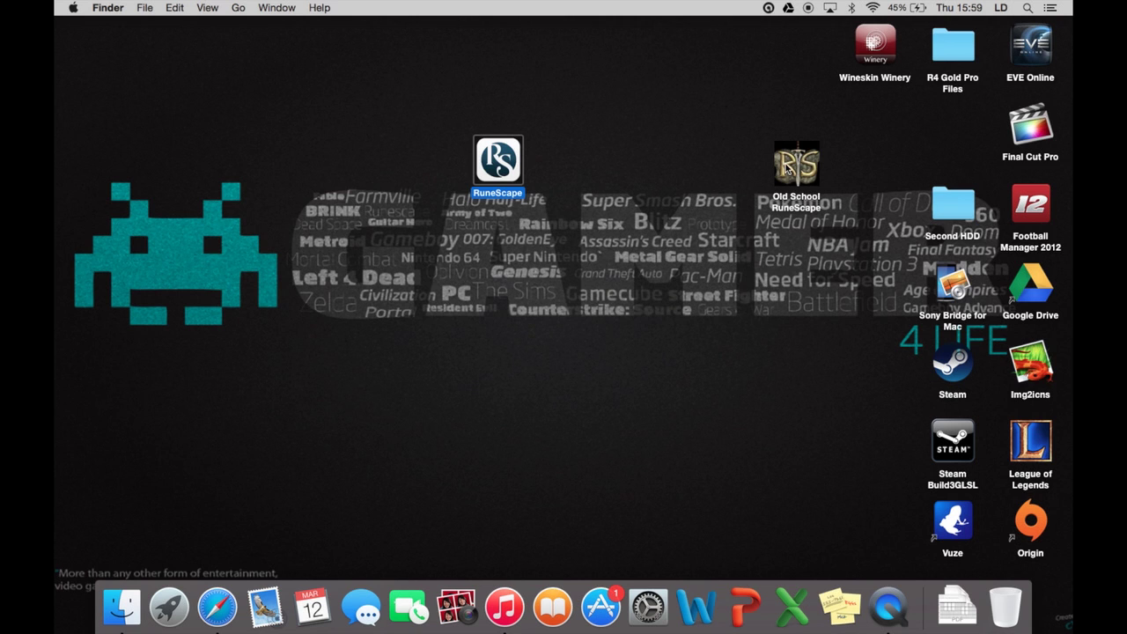
right_click(512, 153)
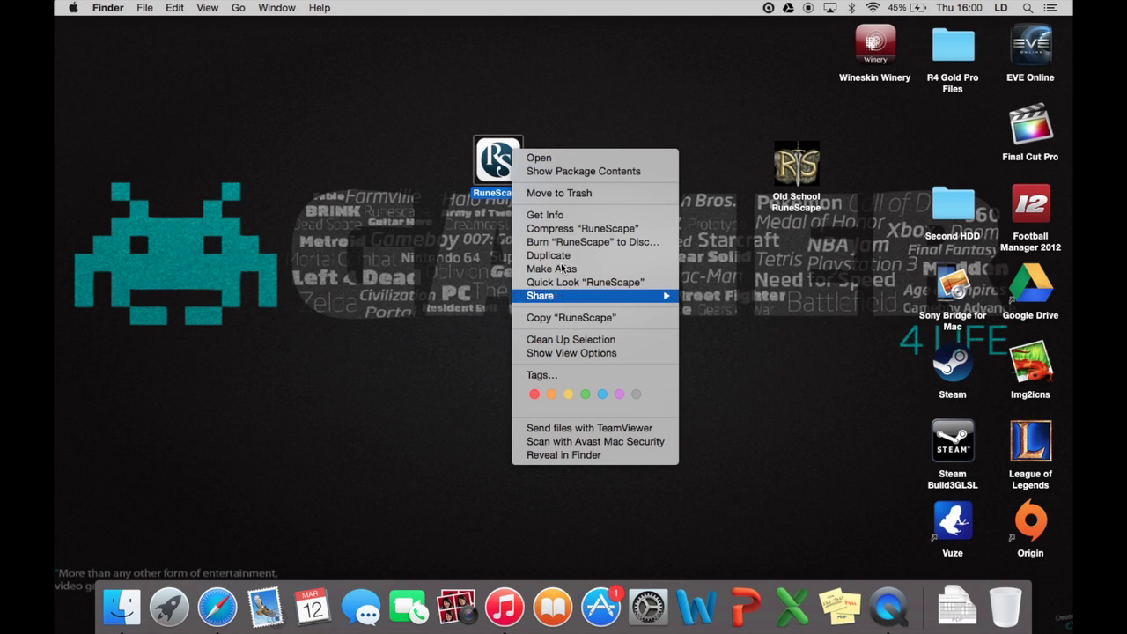
left_click(566, 215)
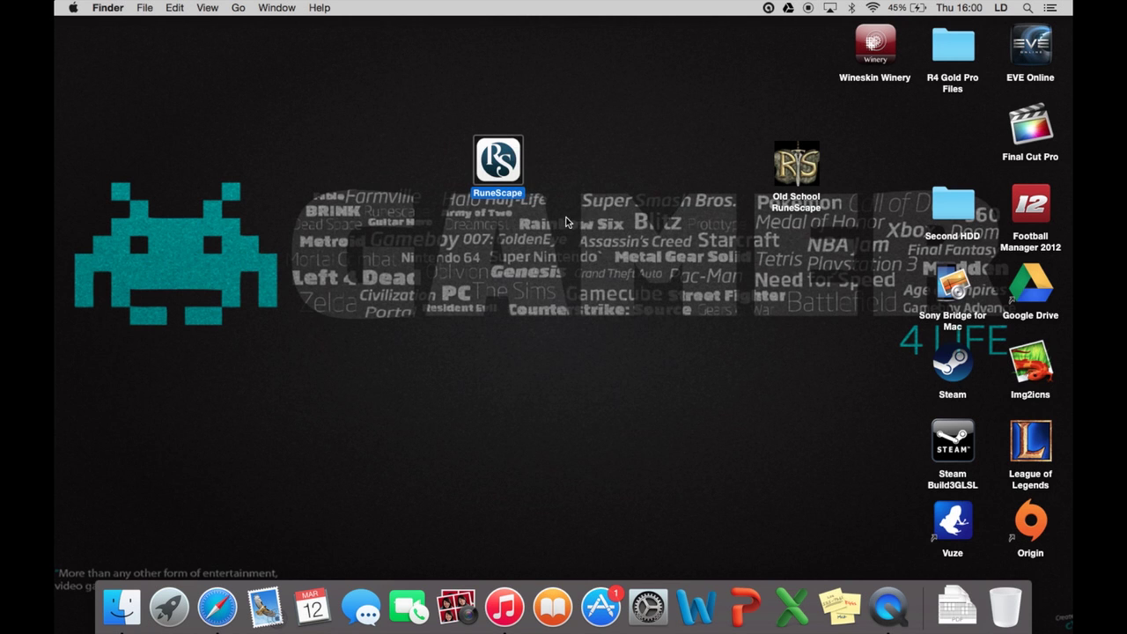
right_click(803, 173)
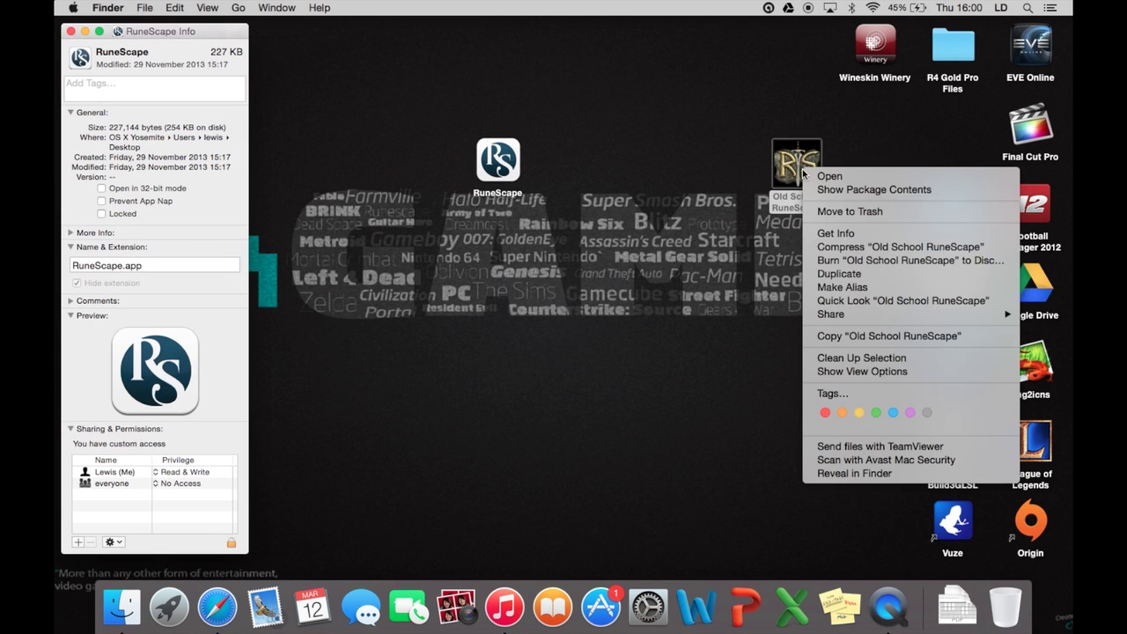
- Copy the Old School RuneScape icon from its Get Info panel onto RuneScape's Info icon
left_click(828, 233)
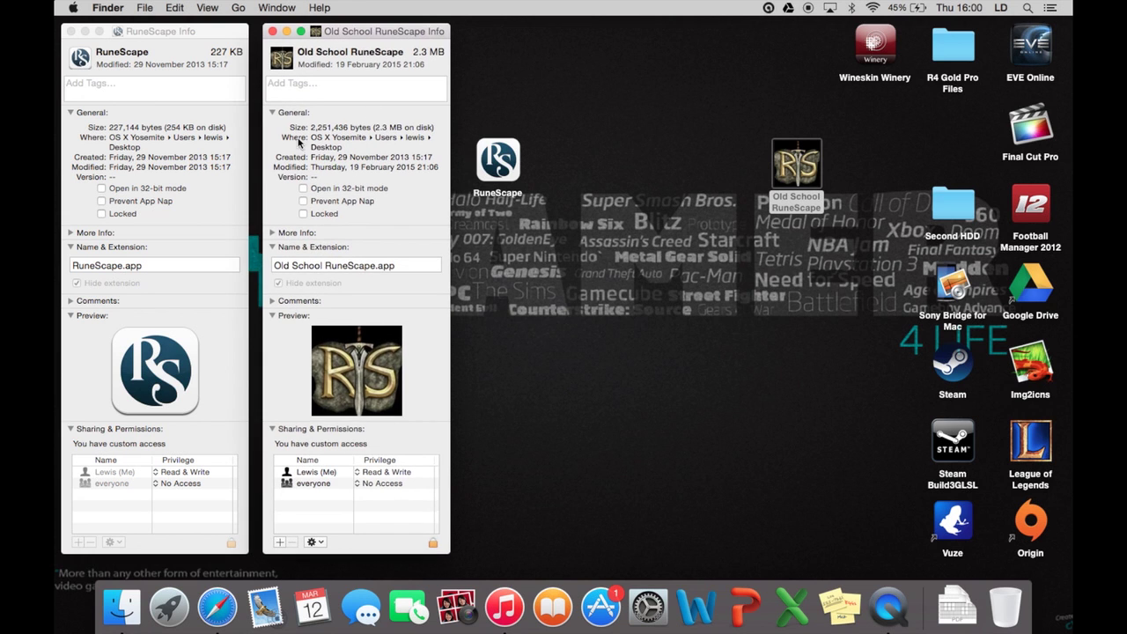
left_click_drag(334, 368, 83, 65)
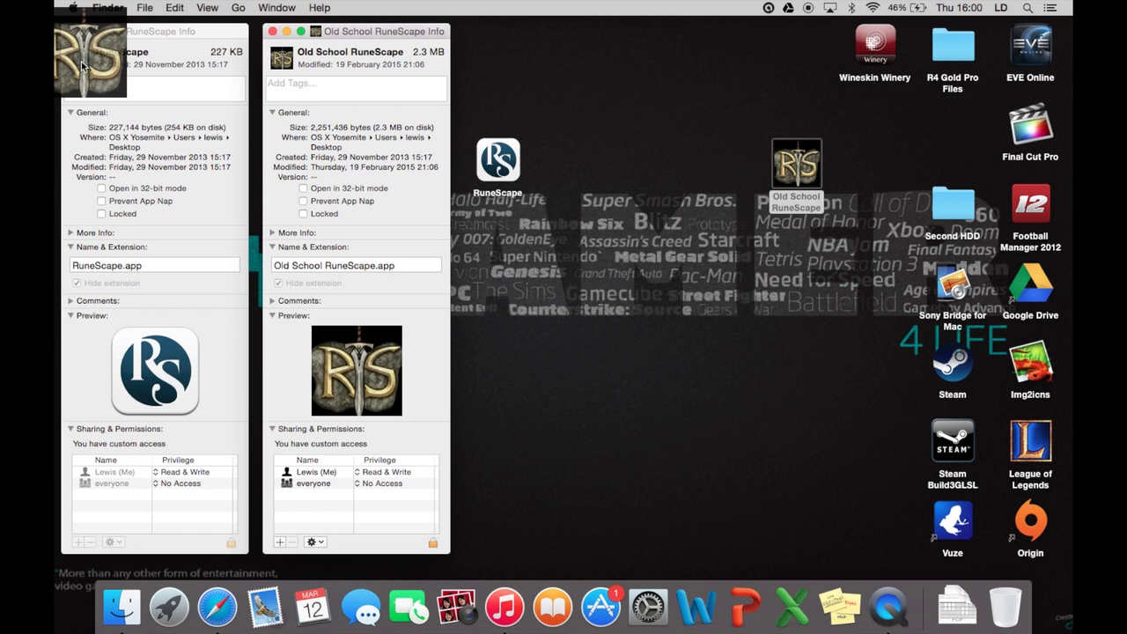
left_click_drag(82, 66, 84, 65)
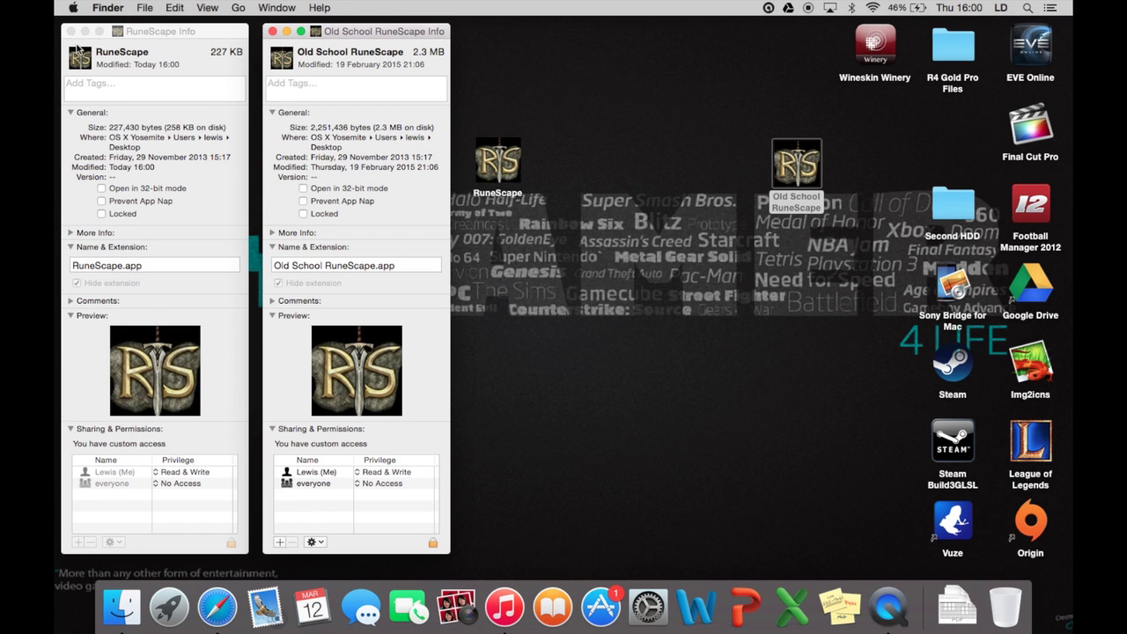
- Close both Info panels and tidy the RuneScape app's position near Old School RuneScape
left_click(272, 31)
left_click_drag(498, 161, 583, 266)
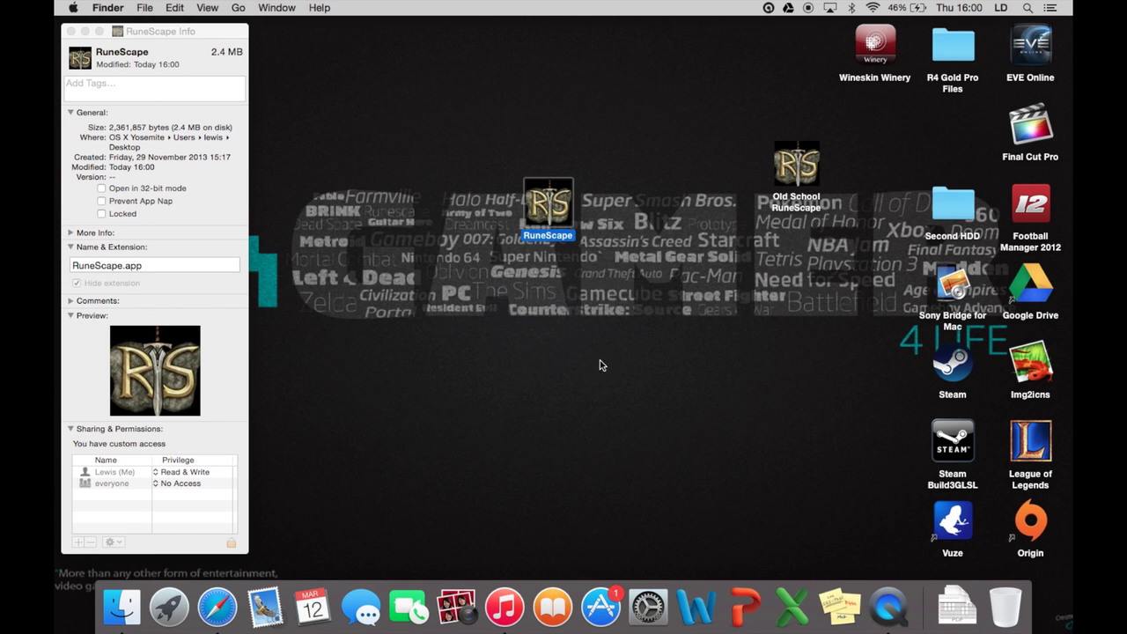
left_click(71, 31)
left_click_drag(531, 218, 577, 117)
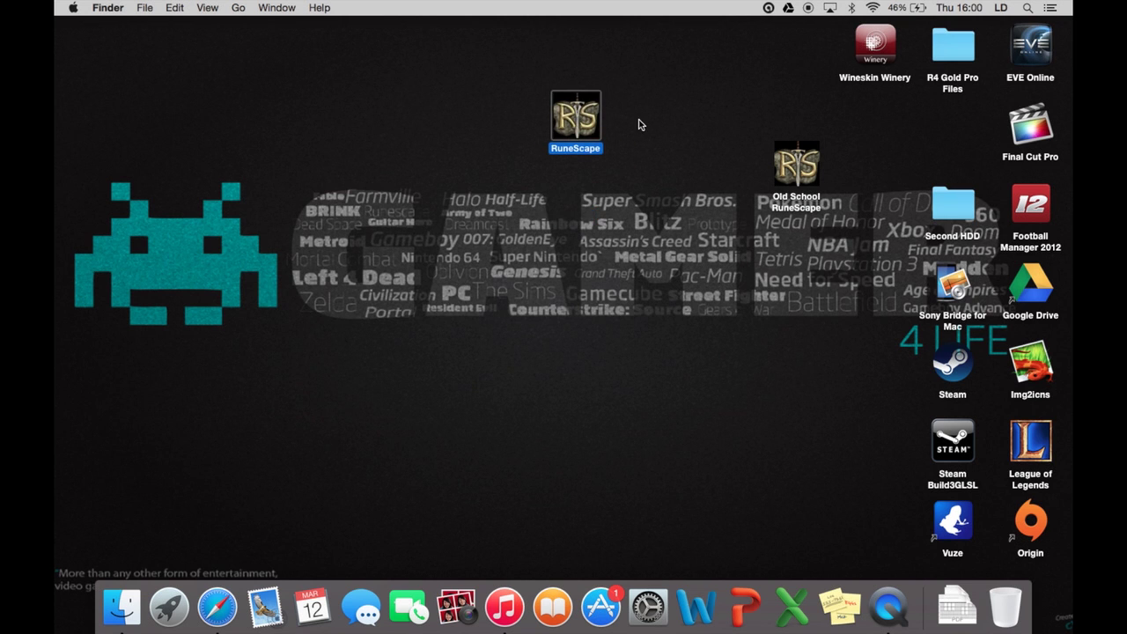